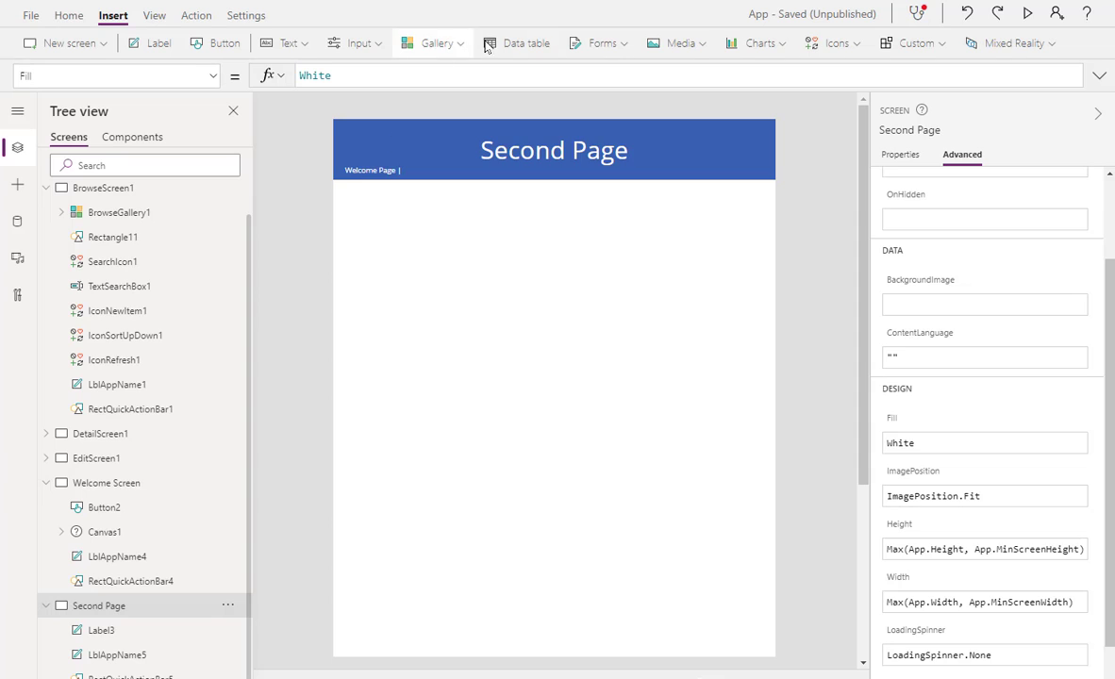
- Review the data sources connected to the app and return to the screen hierarchy
click(17, 221)
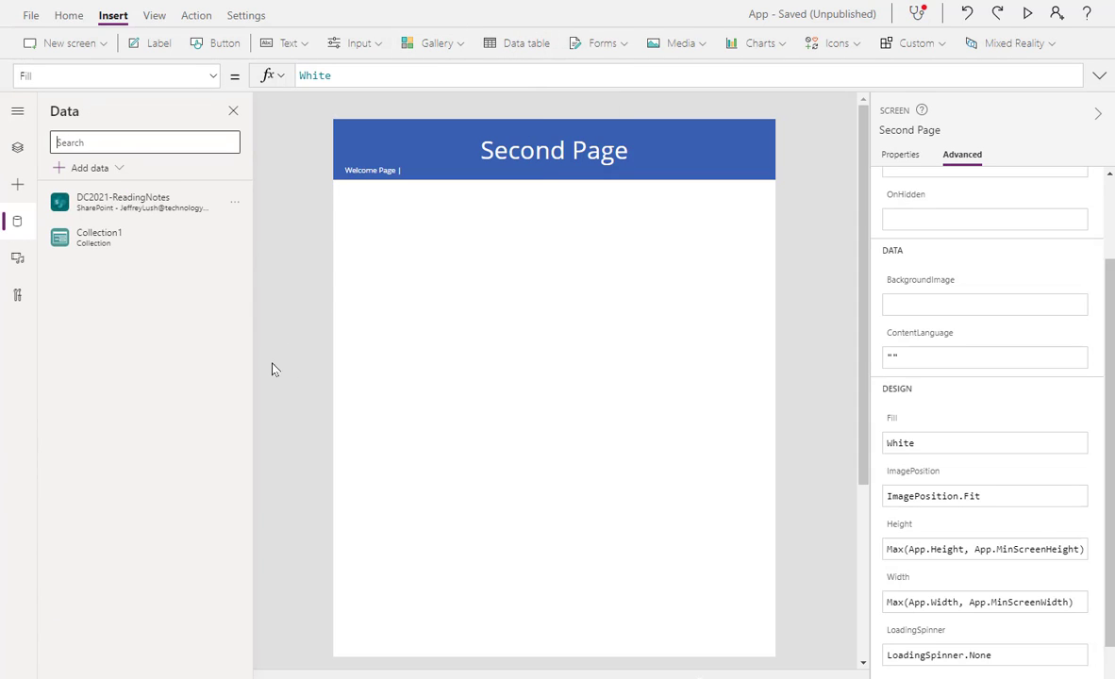
mouse_move(139, 201)
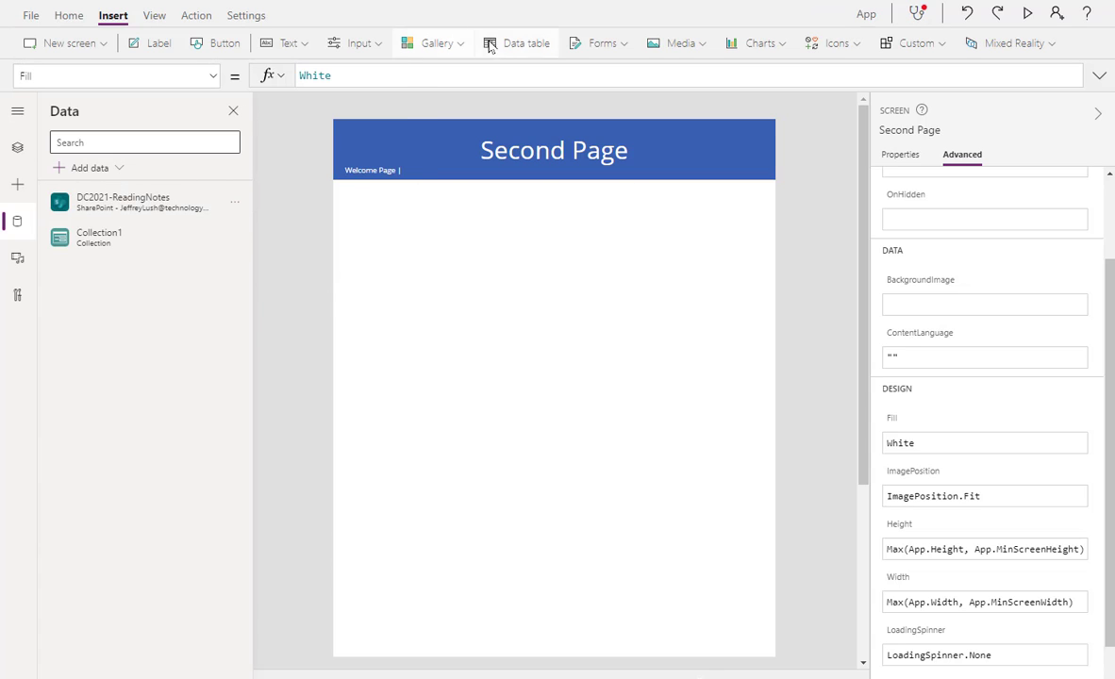
click(17, 110)
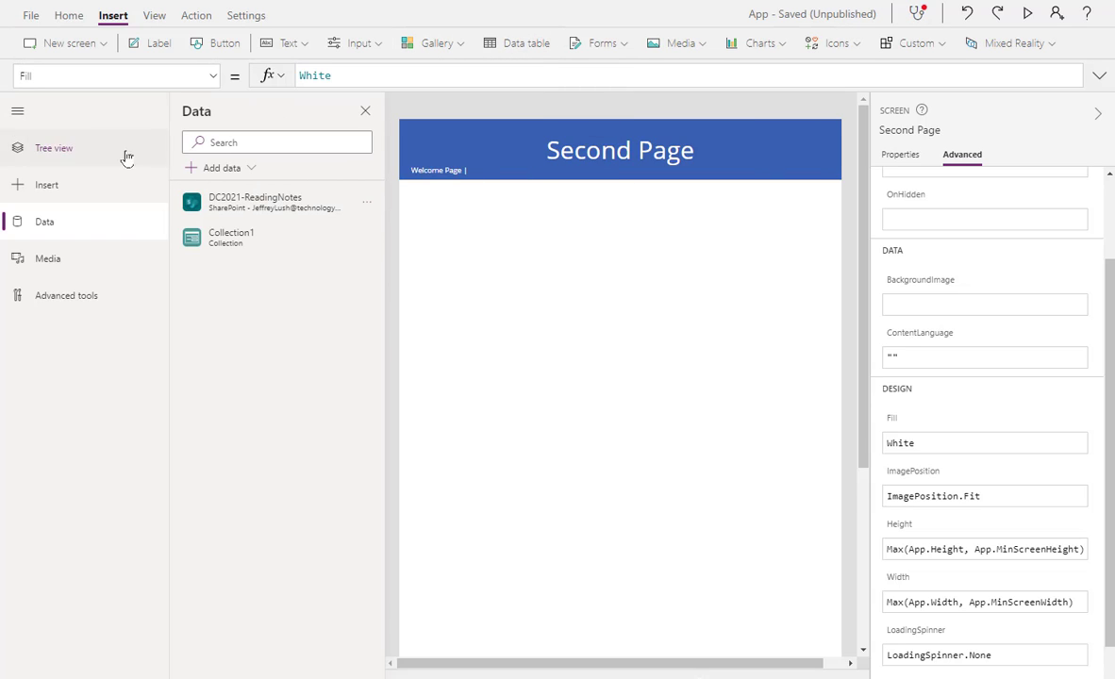
click(54, 150)
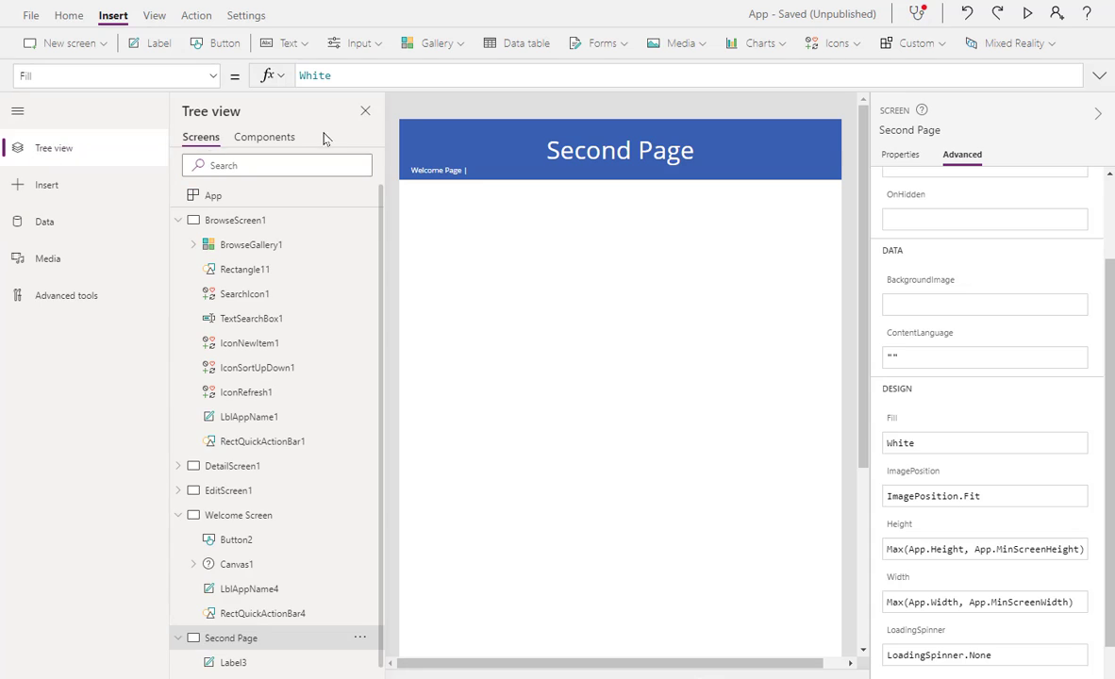
click(59, 111)
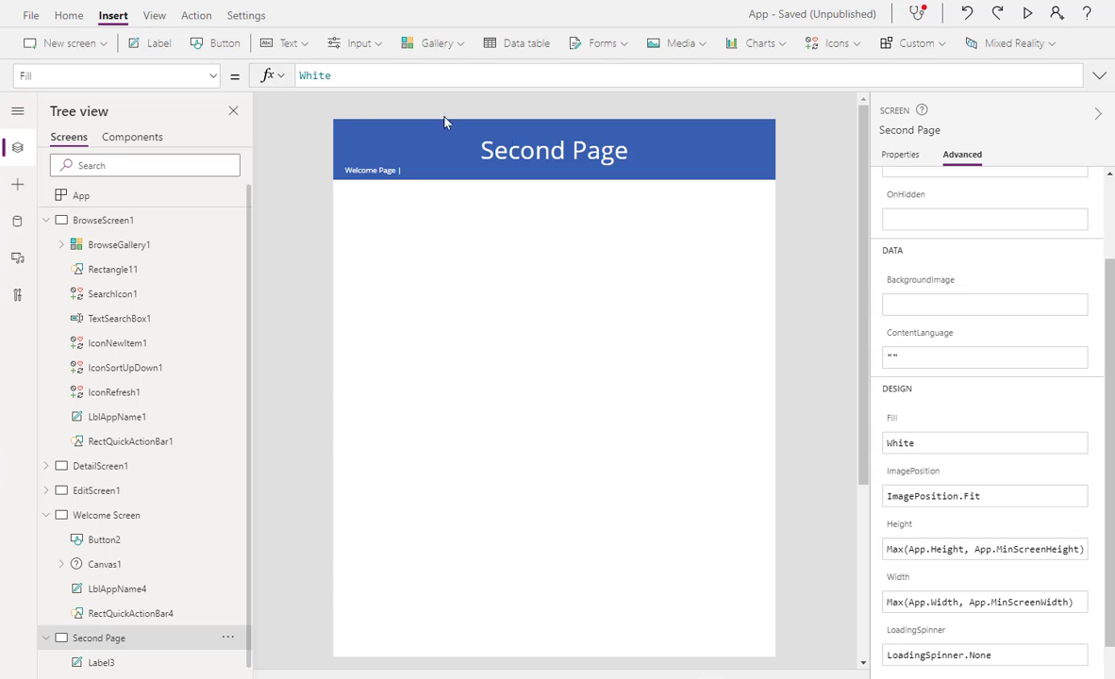
- Insert a data table on the Second Page screen and connect it to the DC2021-ReadingNotes SharePoint list
click(497, 47)
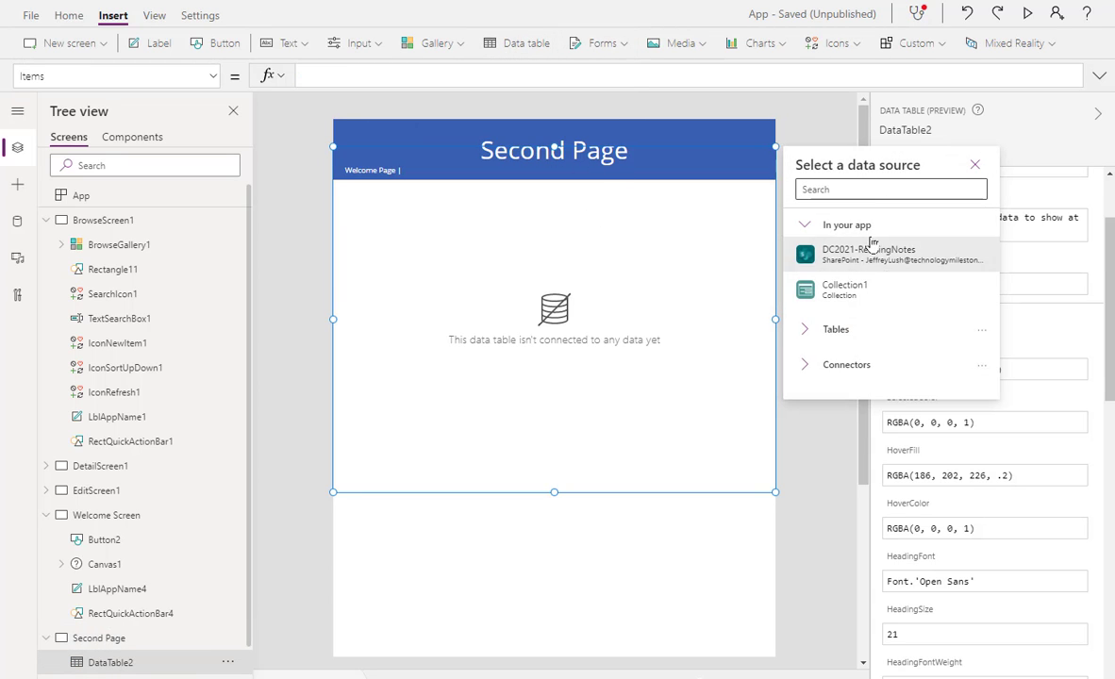
mouse_move(858, 257)
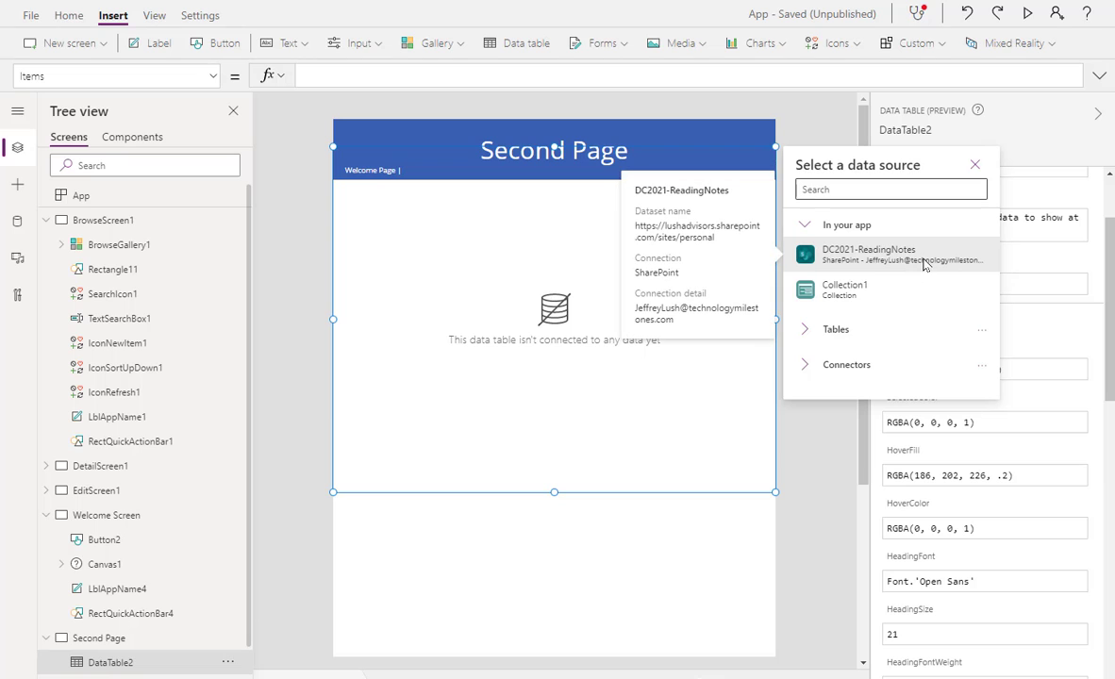
click(846, 250)
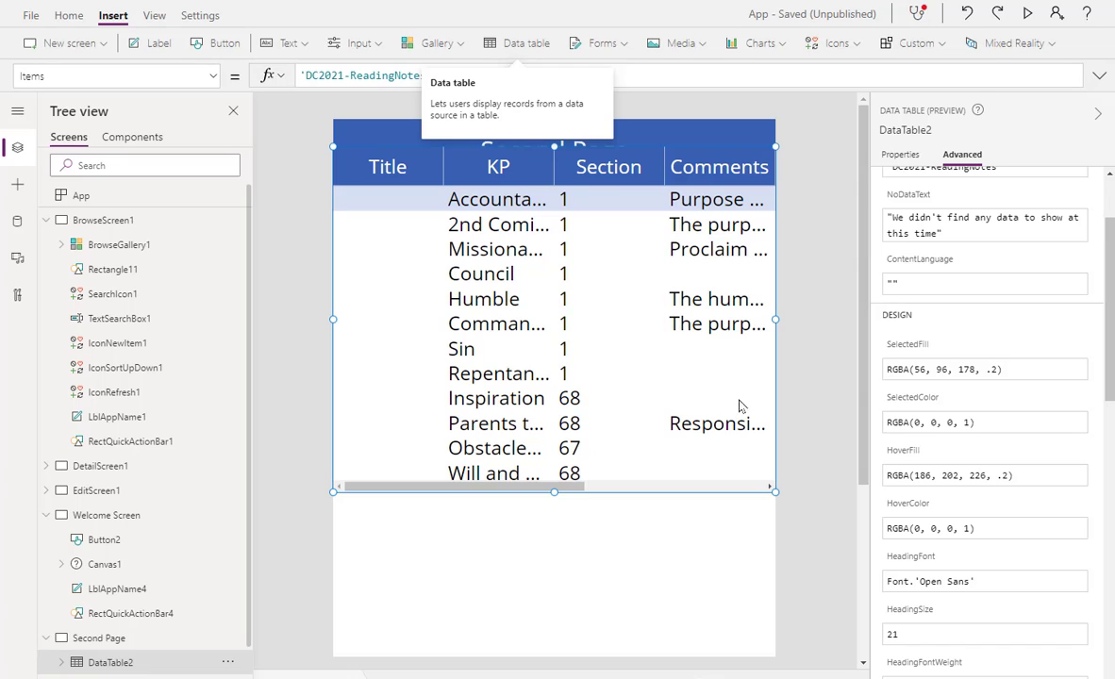
click(811, 231)
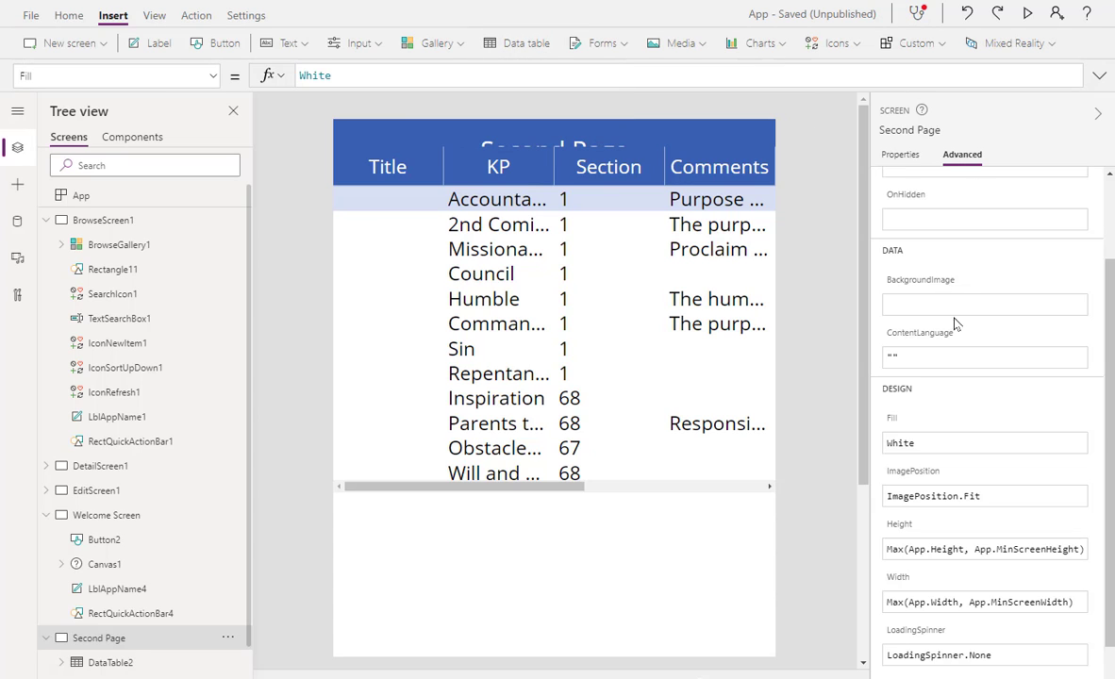
- Move the data table down below the Second Page header, to a Y position of about 121
scroll(954, 325, up, 2)
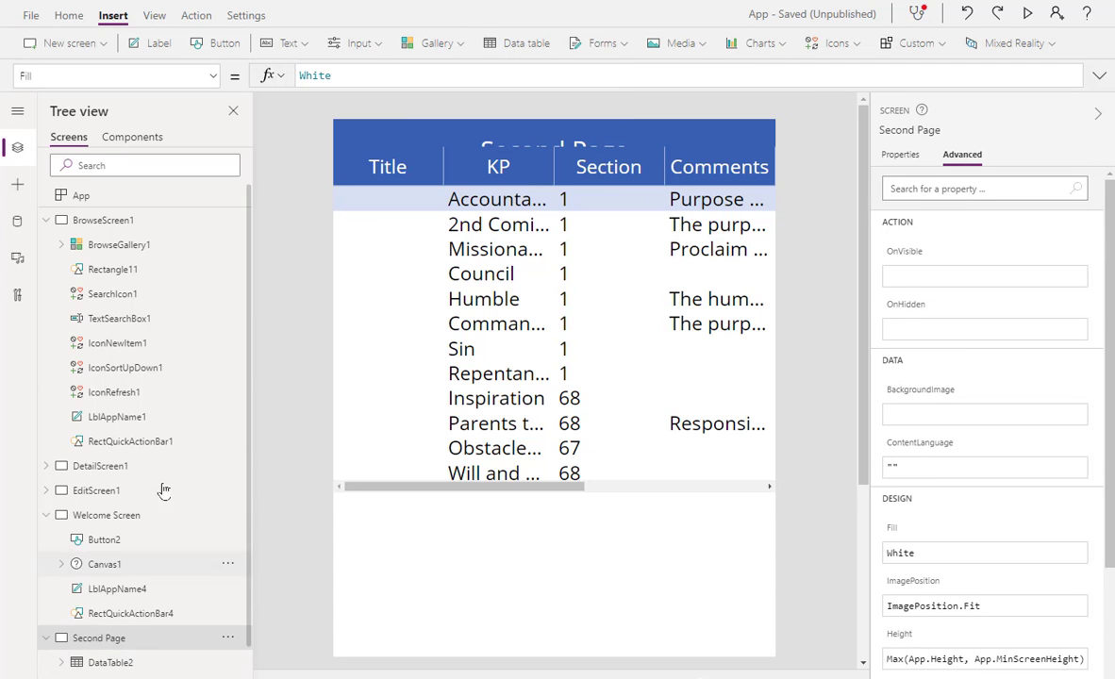
scroll(165, 361, down, 1)
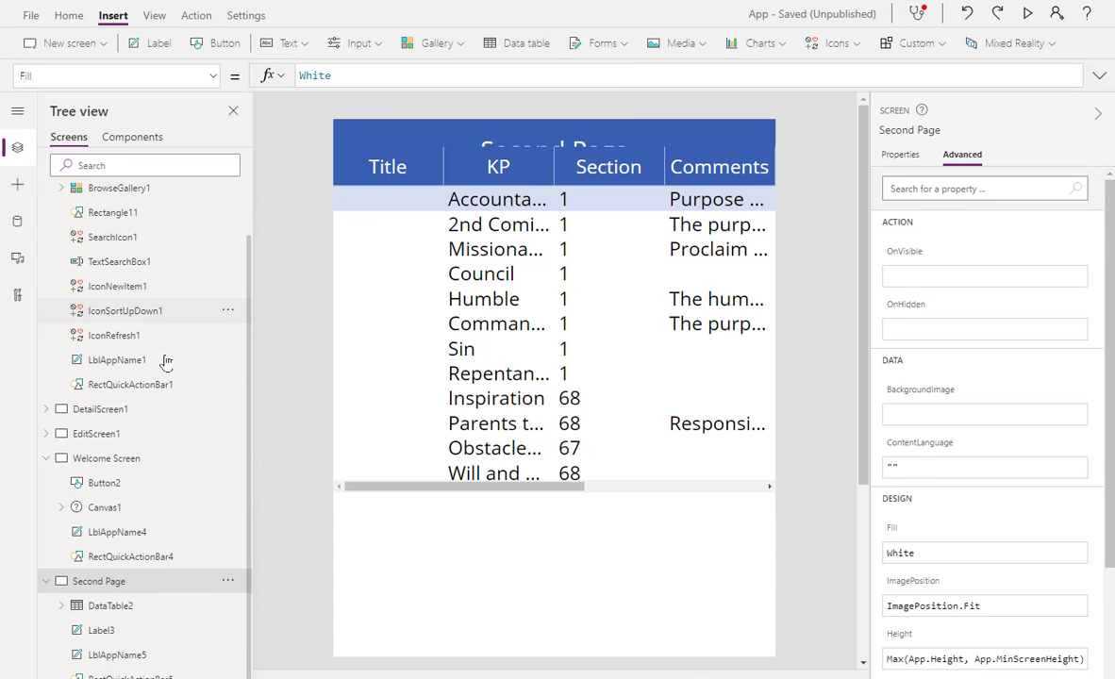
click(92, 608)
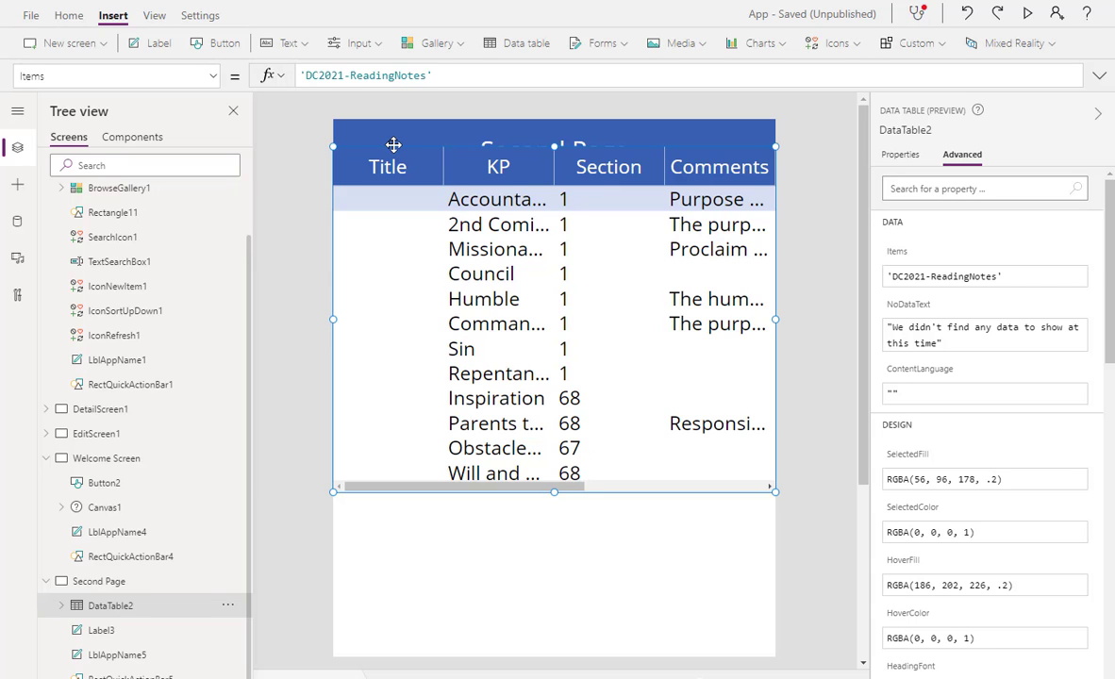
drag(393, 144, 387, 199)
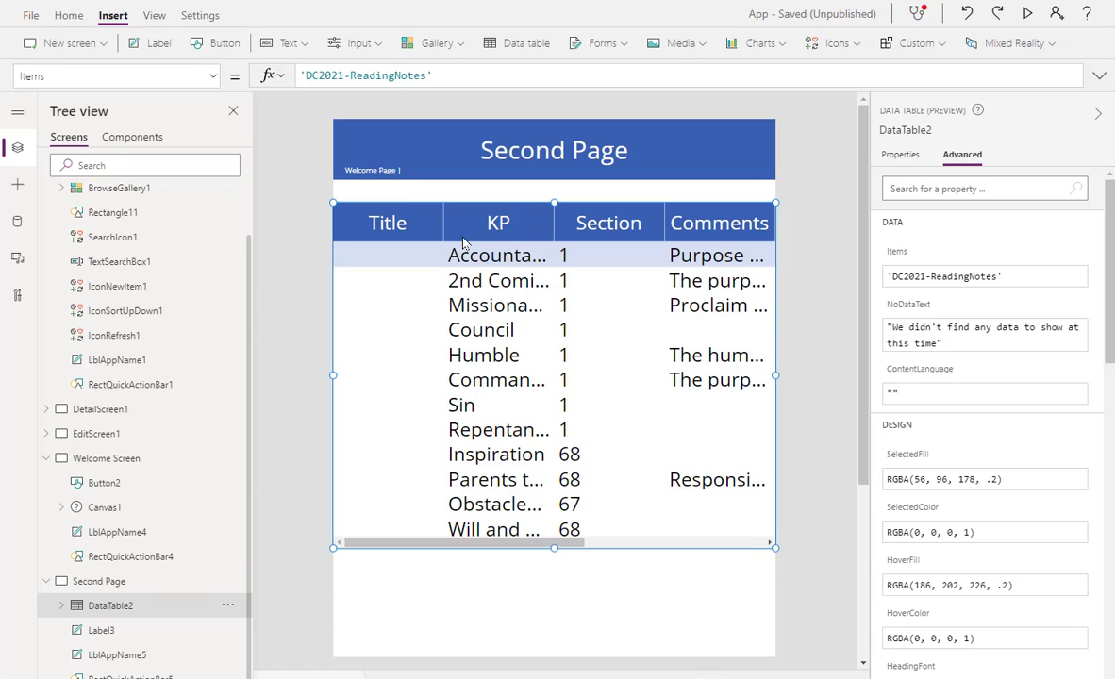
- Remove the Title, Book and Order fields from the data table
click(905, 158)
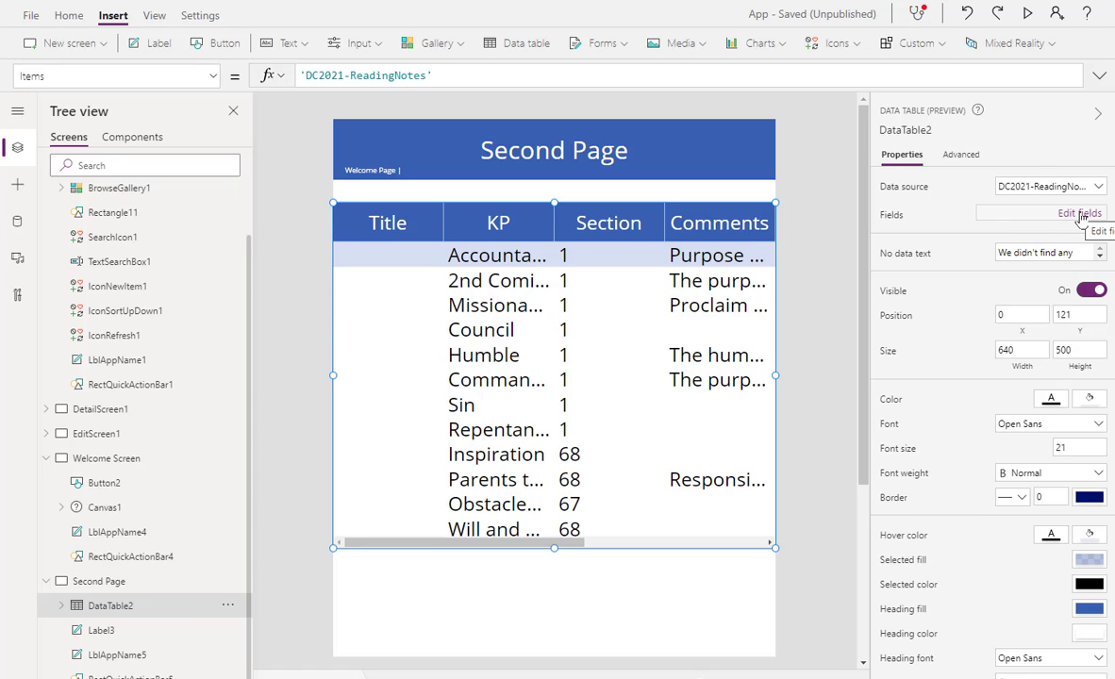
click(1081, 216)
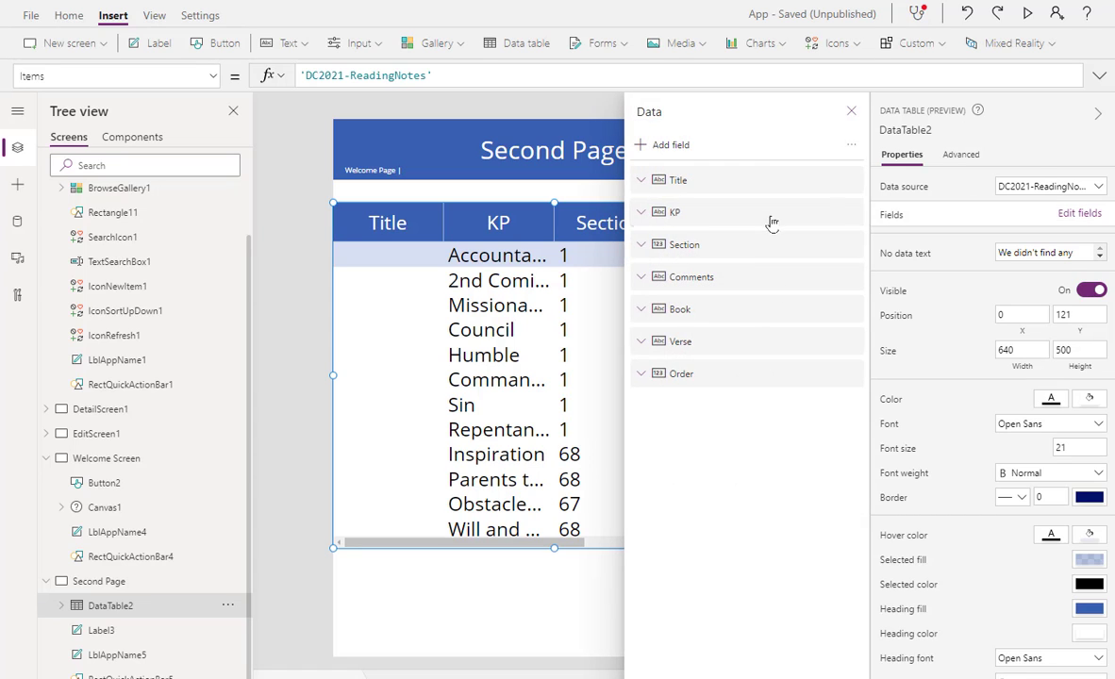
click(851, 180)
click(811, 258)
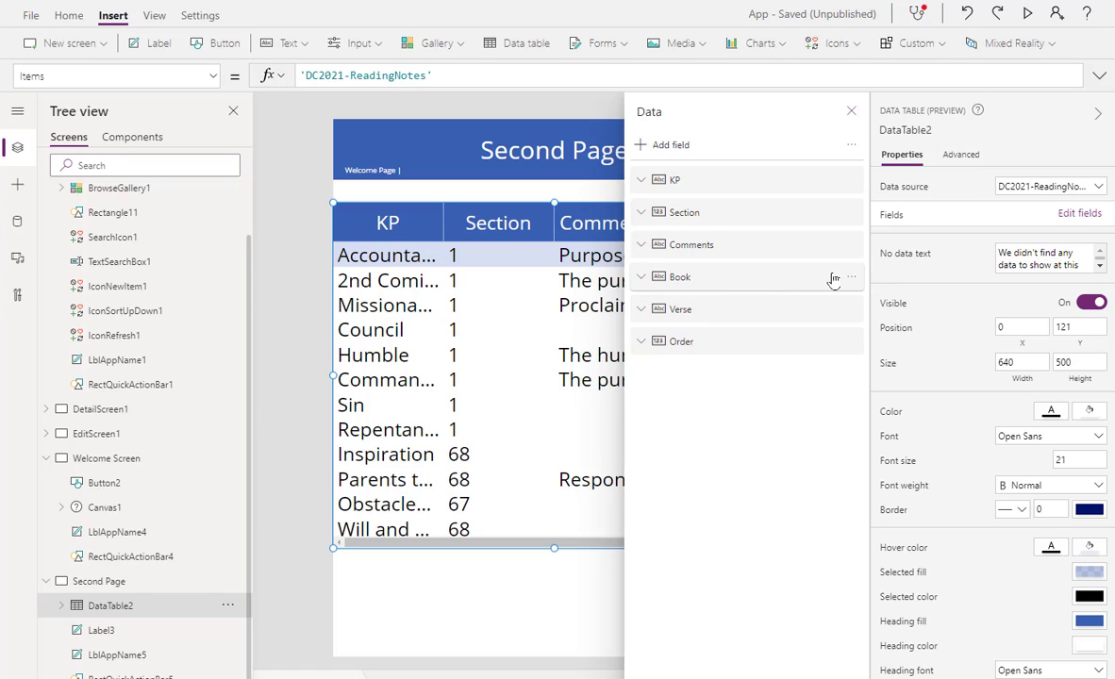
click(850, 280)
click(839, 360)
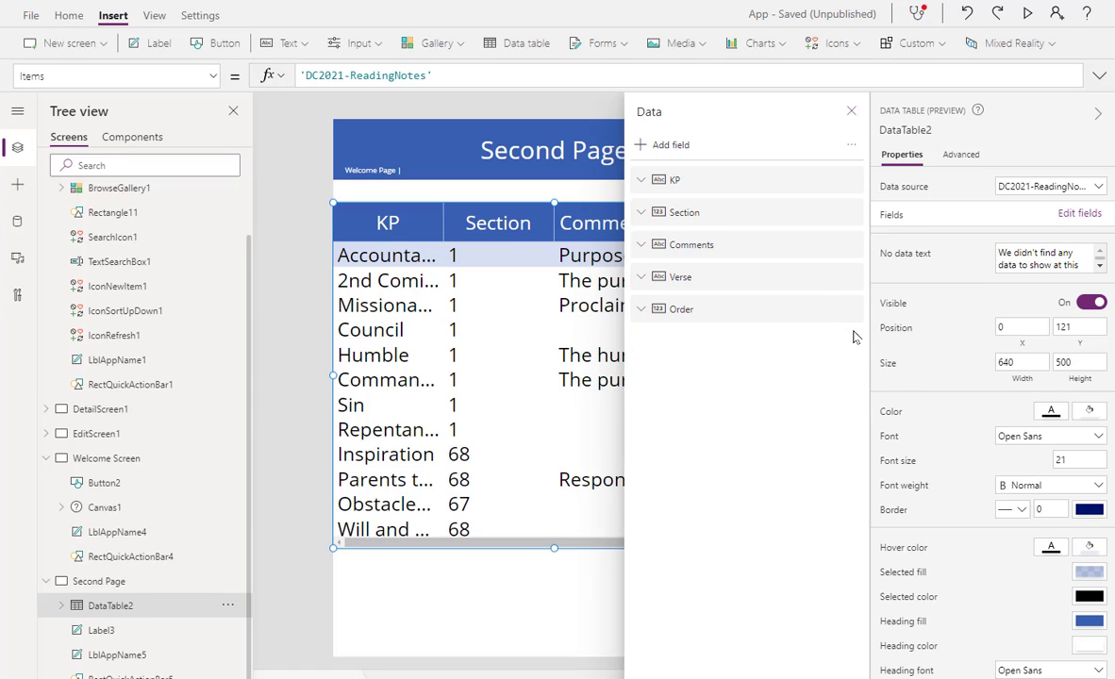
click(852, 316)
click(813, 387)
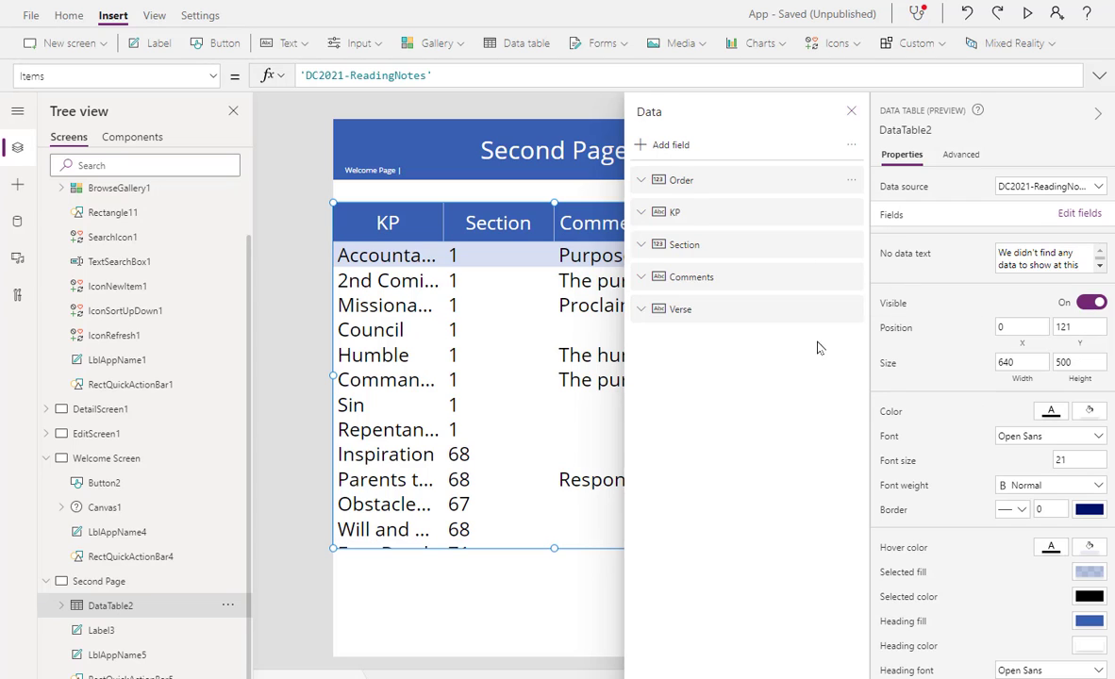
click(852, 112)
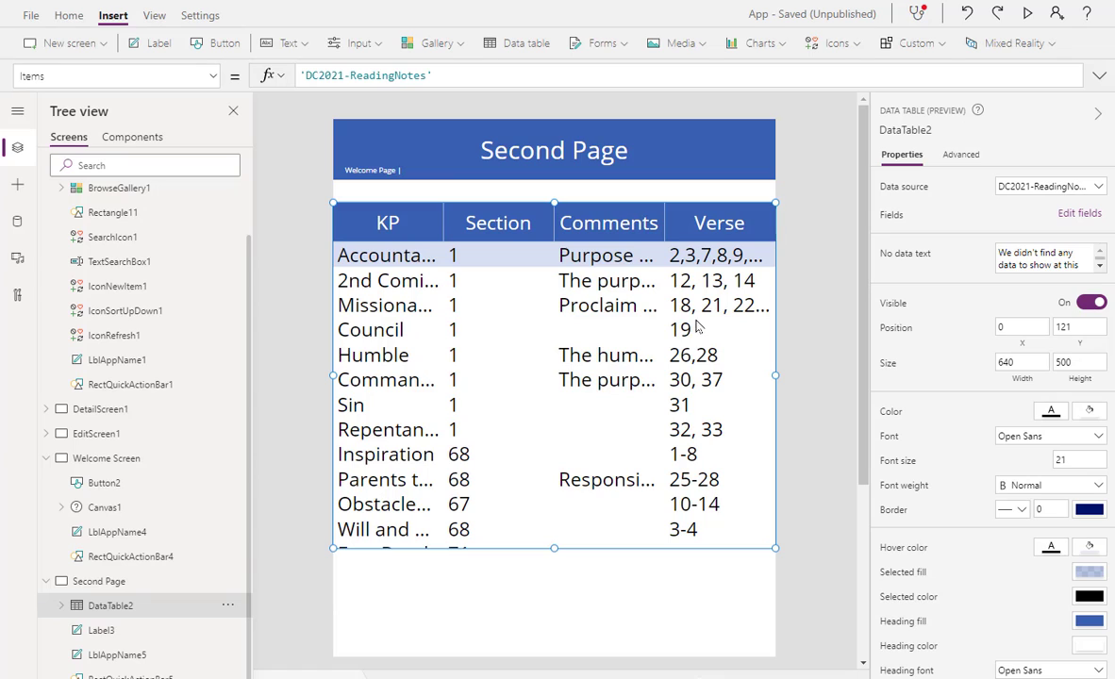
- Expand the data table's columns in the screen hierarchy and set the table's font size to 10
click(60, 605)
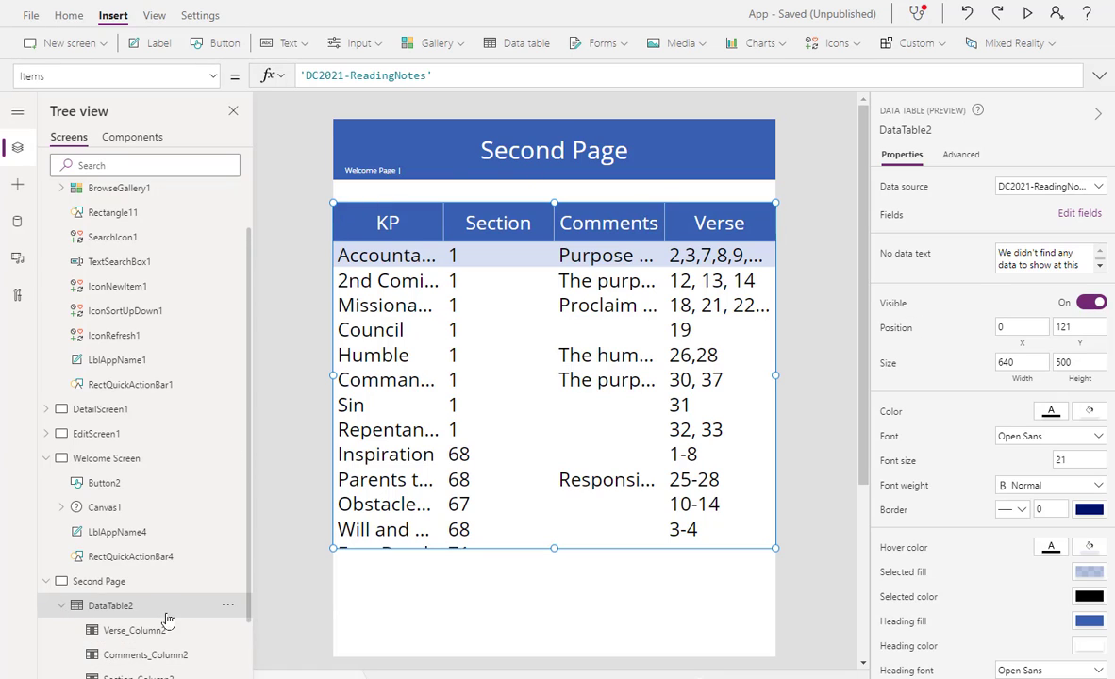
scroll(165, 613, down, 1)
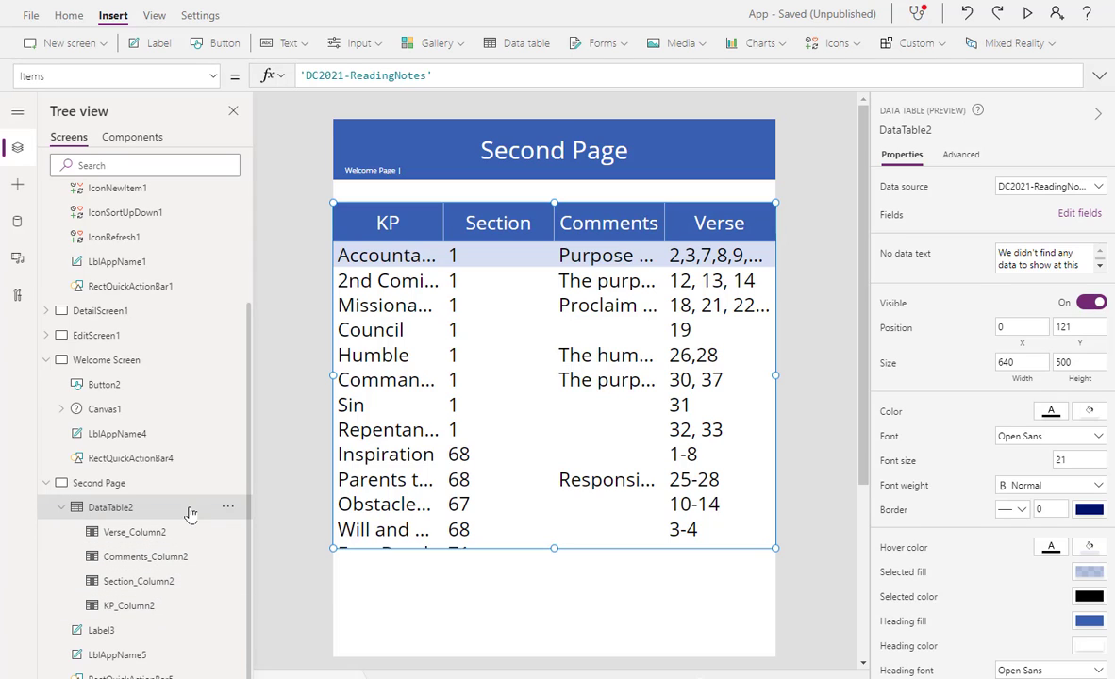
click(1080, 459)
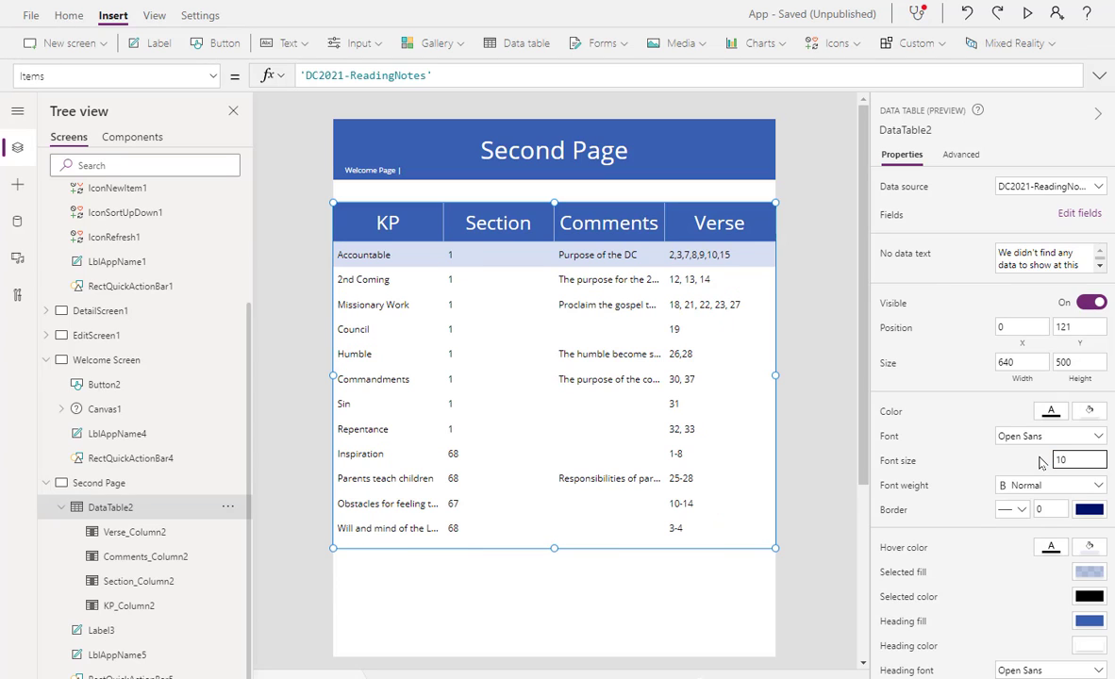
click(808, 311)
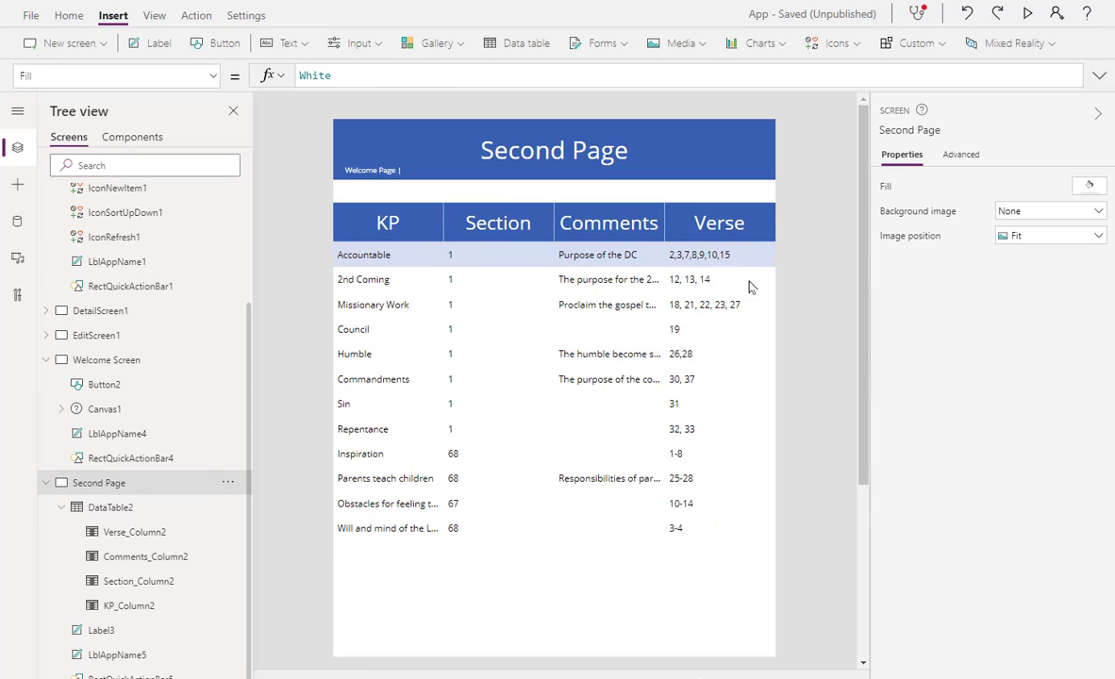
- Inspect the properties of the data table's KP column
click(502, 208)
click(400, 206)
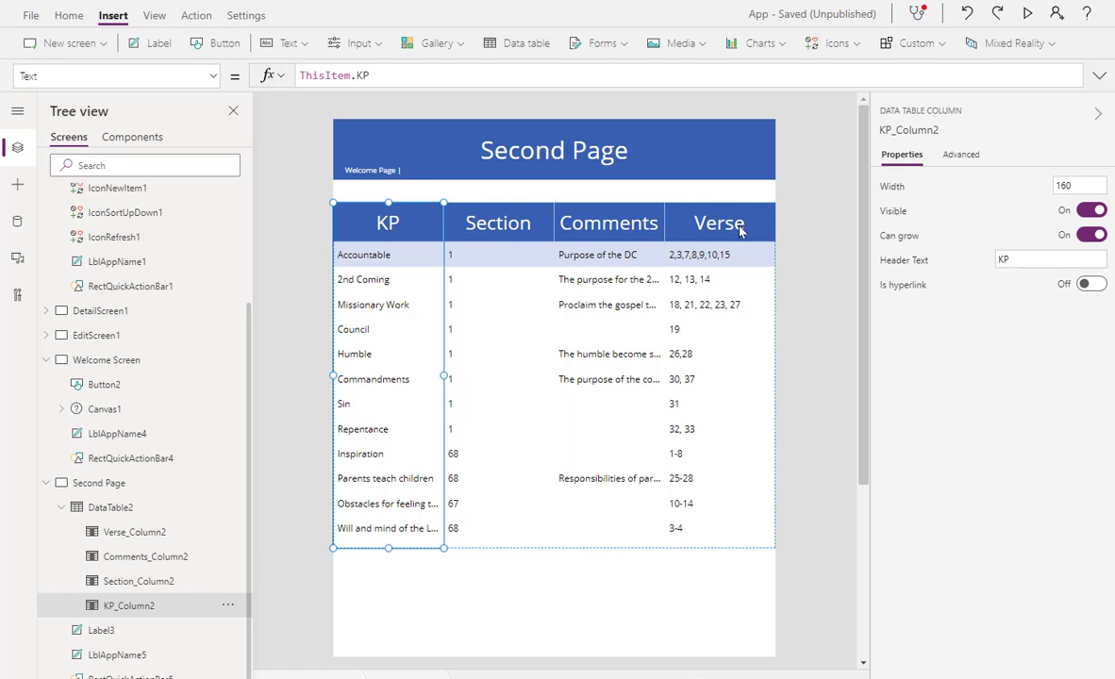
click(814, 228)
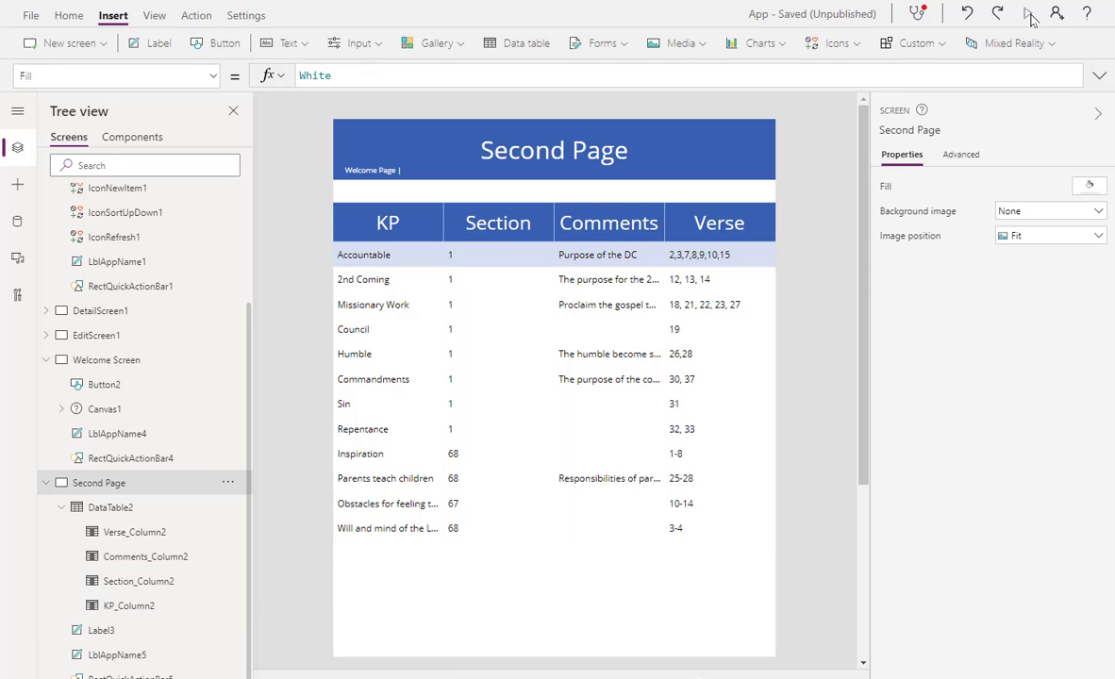
- Preview the app, browse through the data table's records on Second Page and return to editing
key(F5)
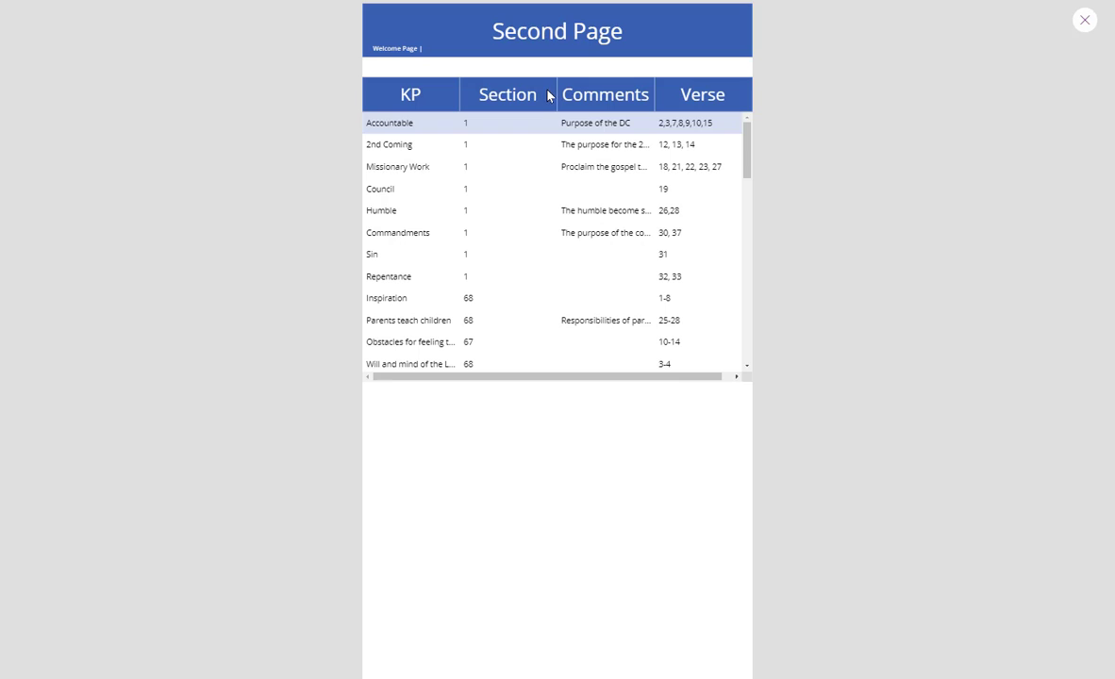
scroll(508, 234, down, 15)
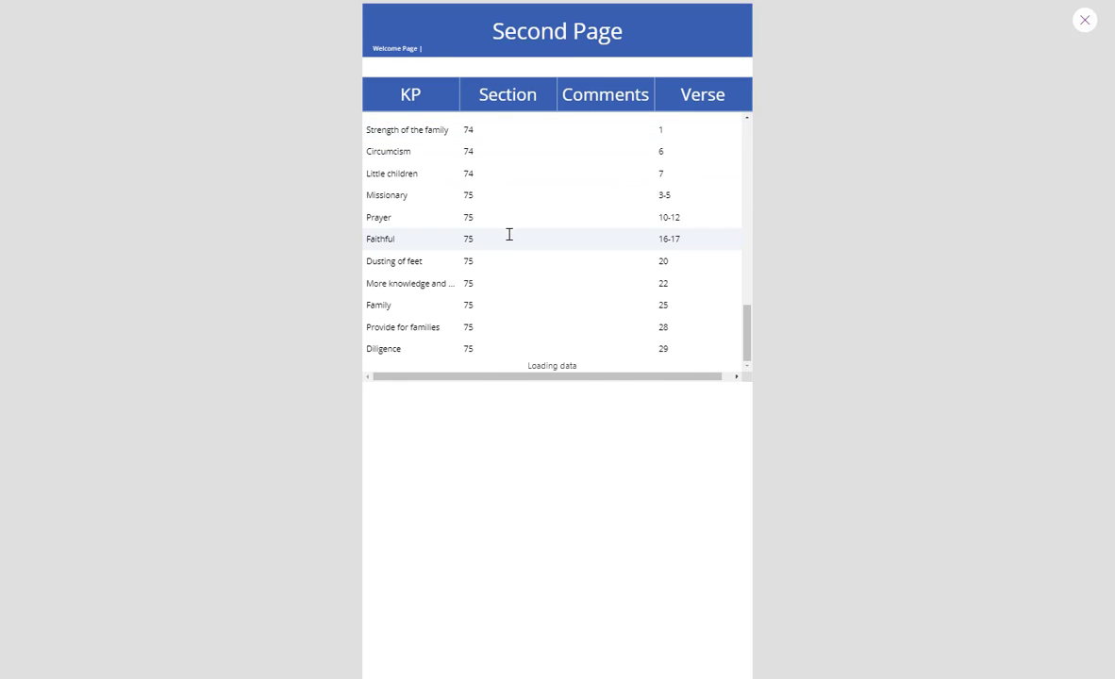
scroll(508, 234, up, 15)
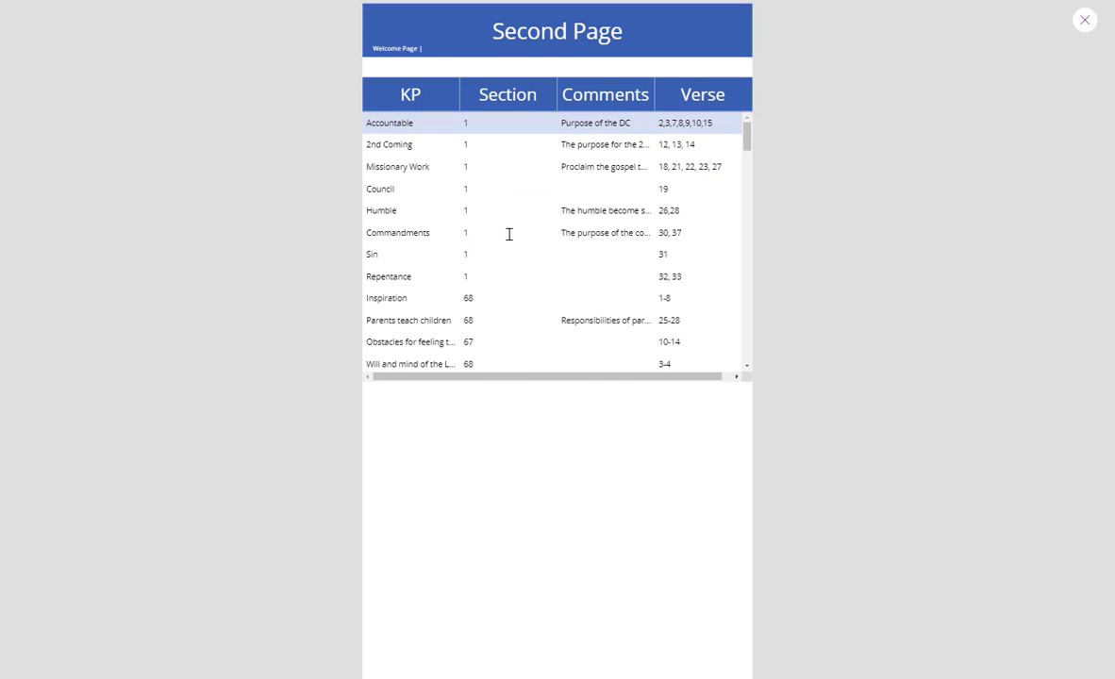
click(1083, 20)
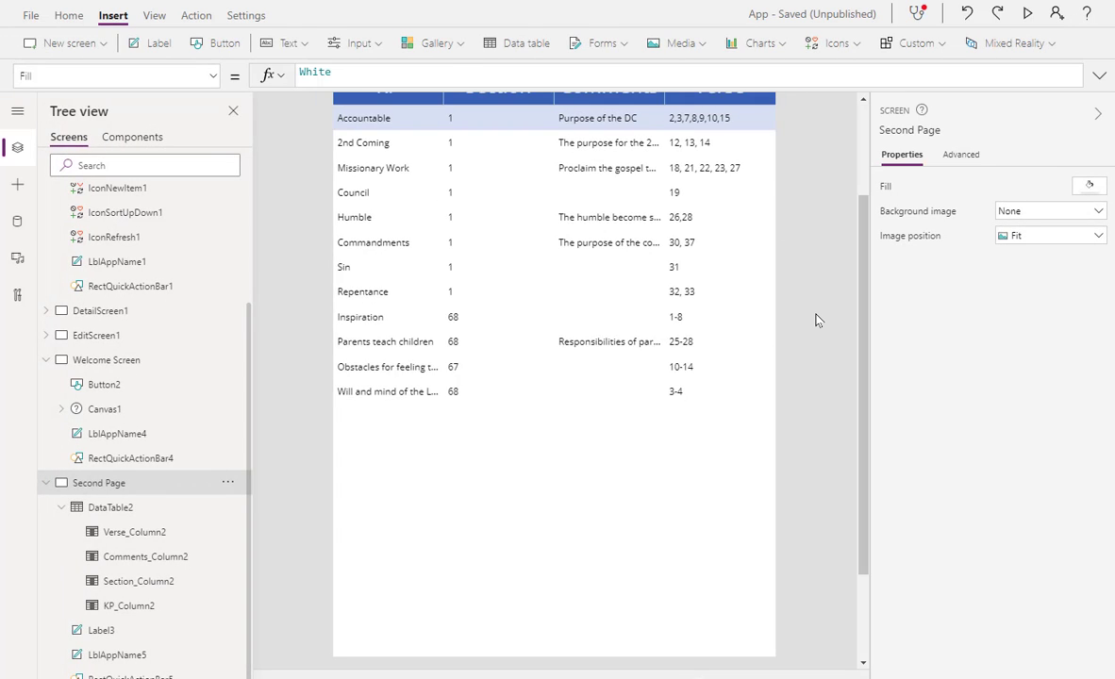
scroll(816, 321, up, 3)
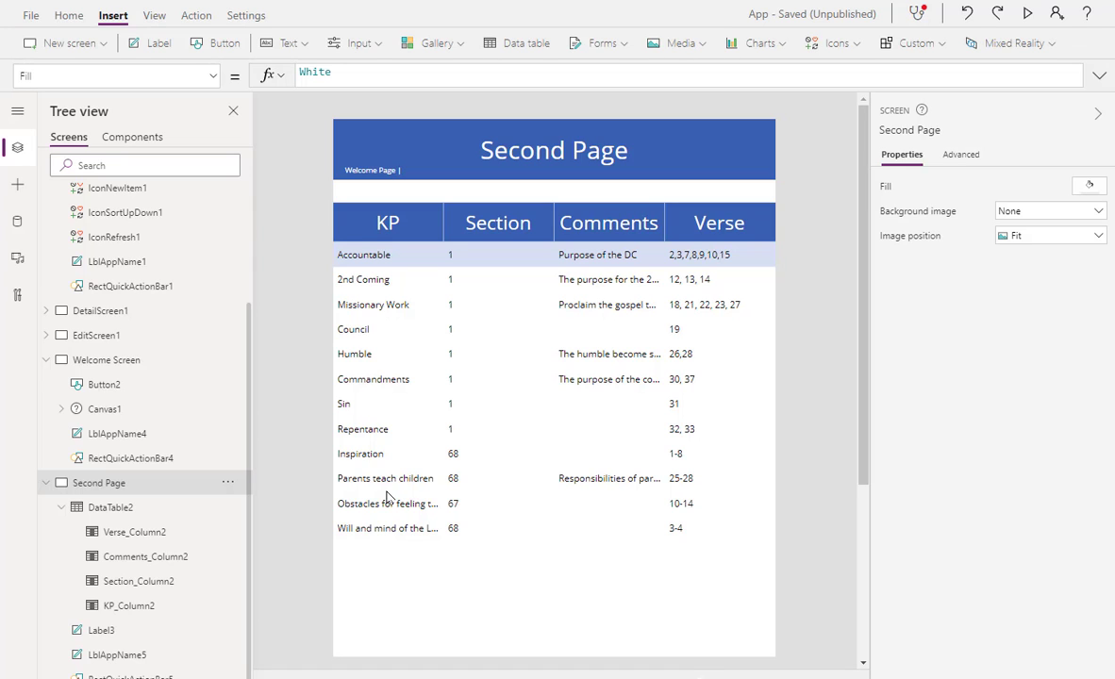
- Resize the data table to about 613 wide and 636 high, starting at an X position of about 12
click(111, 509)
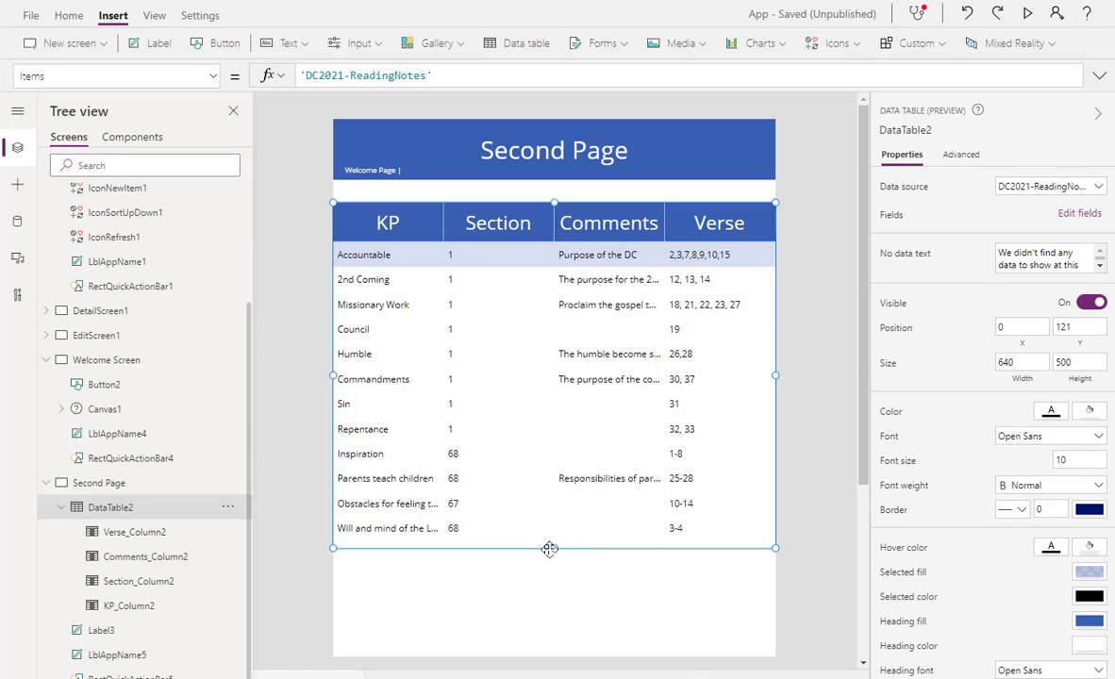
drag(553, 547, 554, 641)
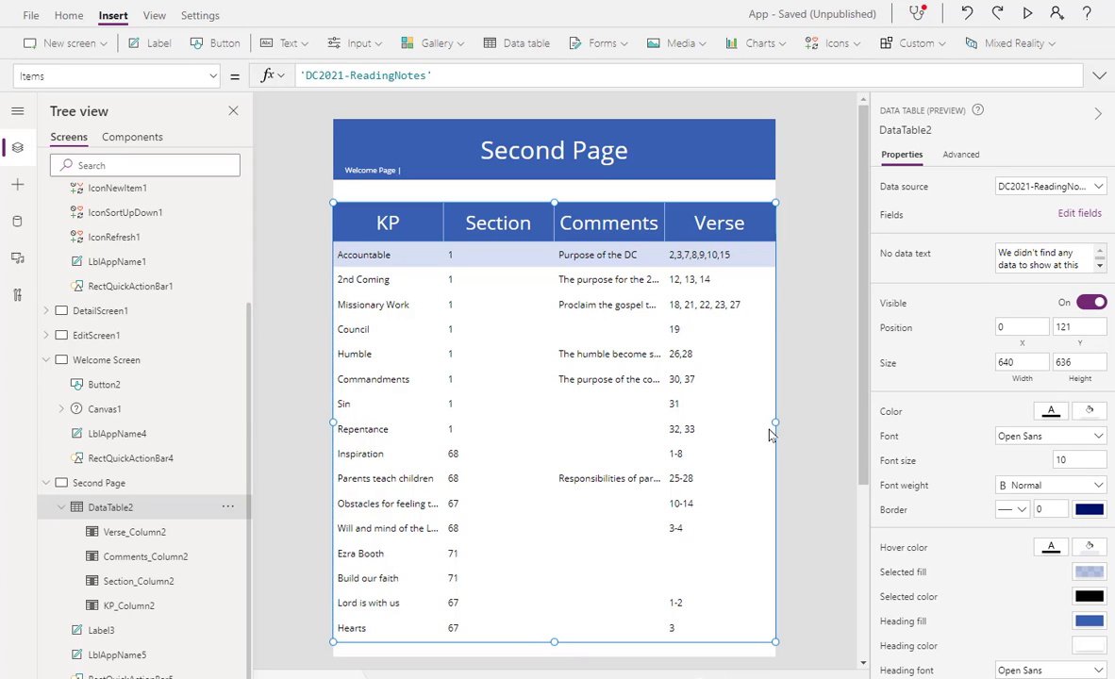
drag(774, 421, 758, 422)
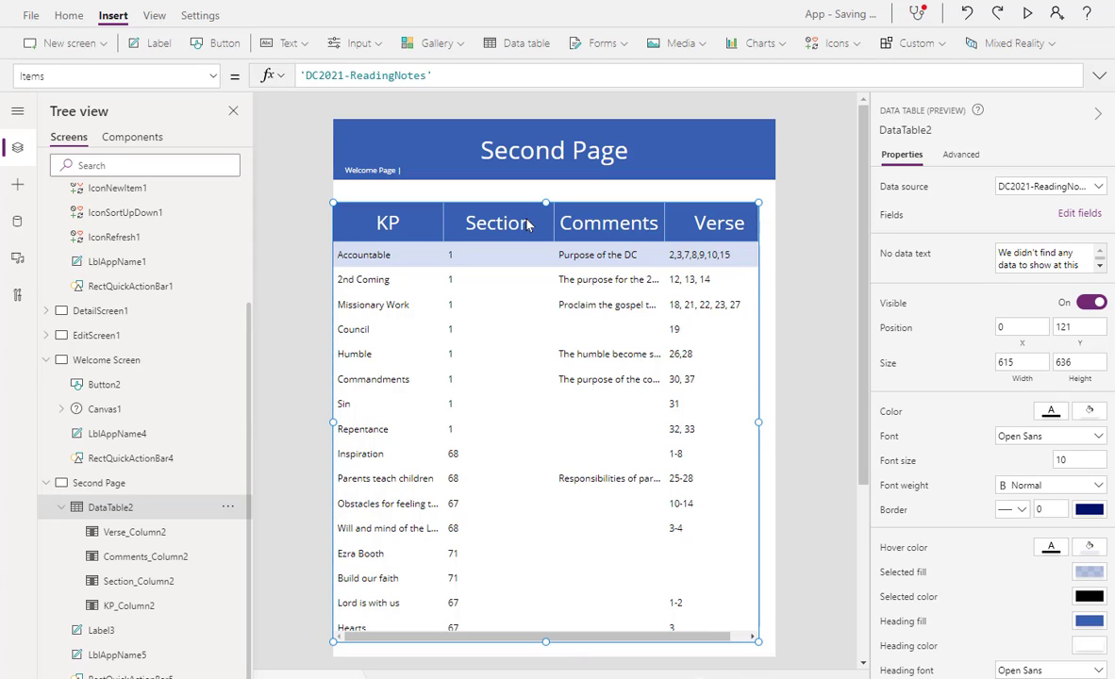
drag(329, 424, 338, 424)
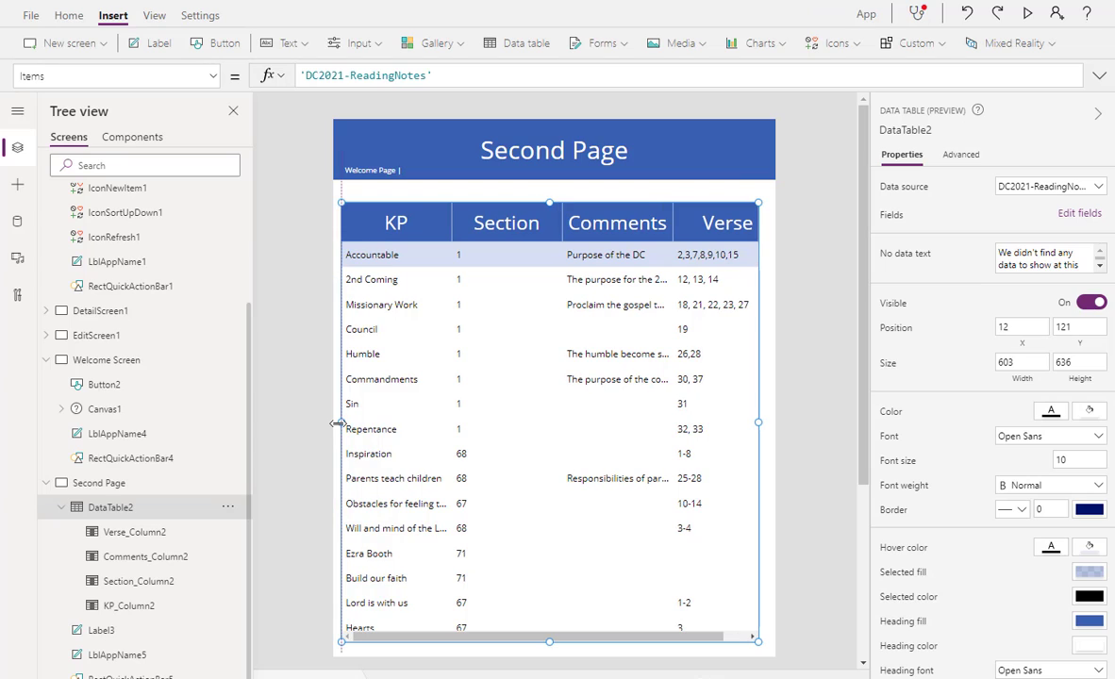
drag(758, 424, 765, 424)
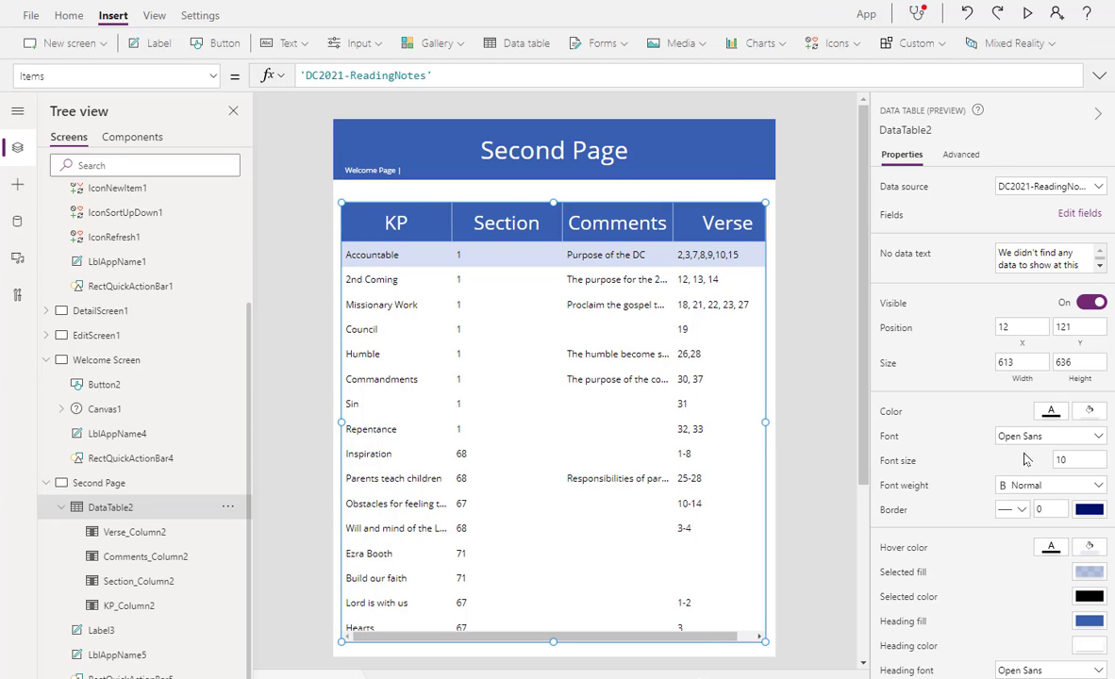
scroll(1026, 459, down, 1)
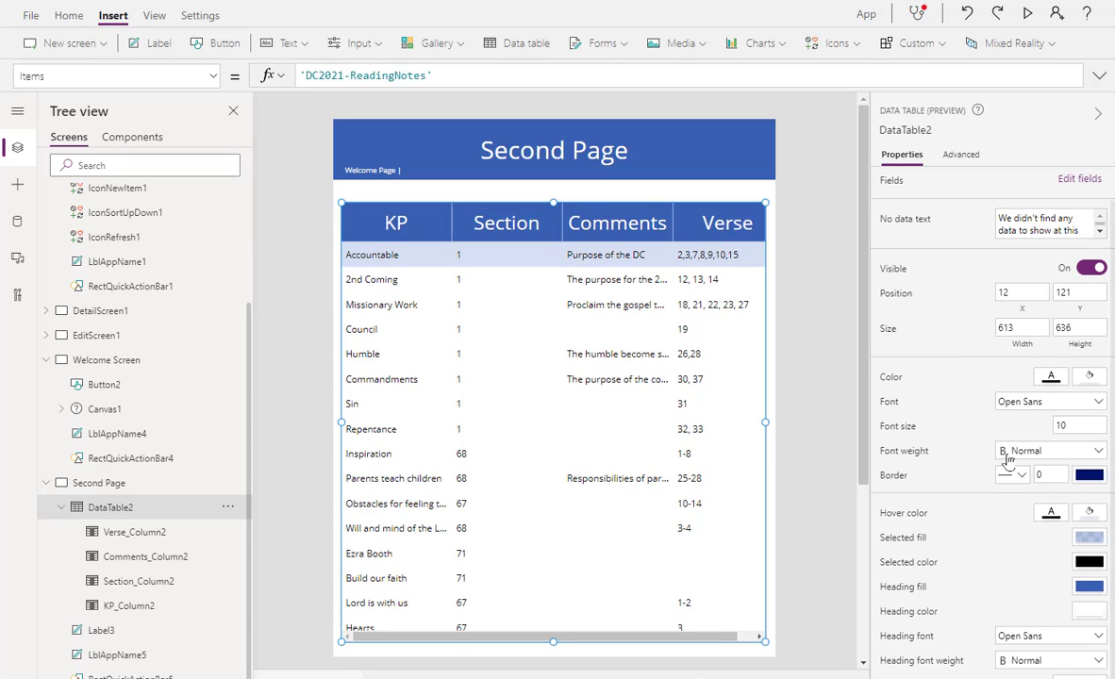
scroll(934, 434, up, 1)
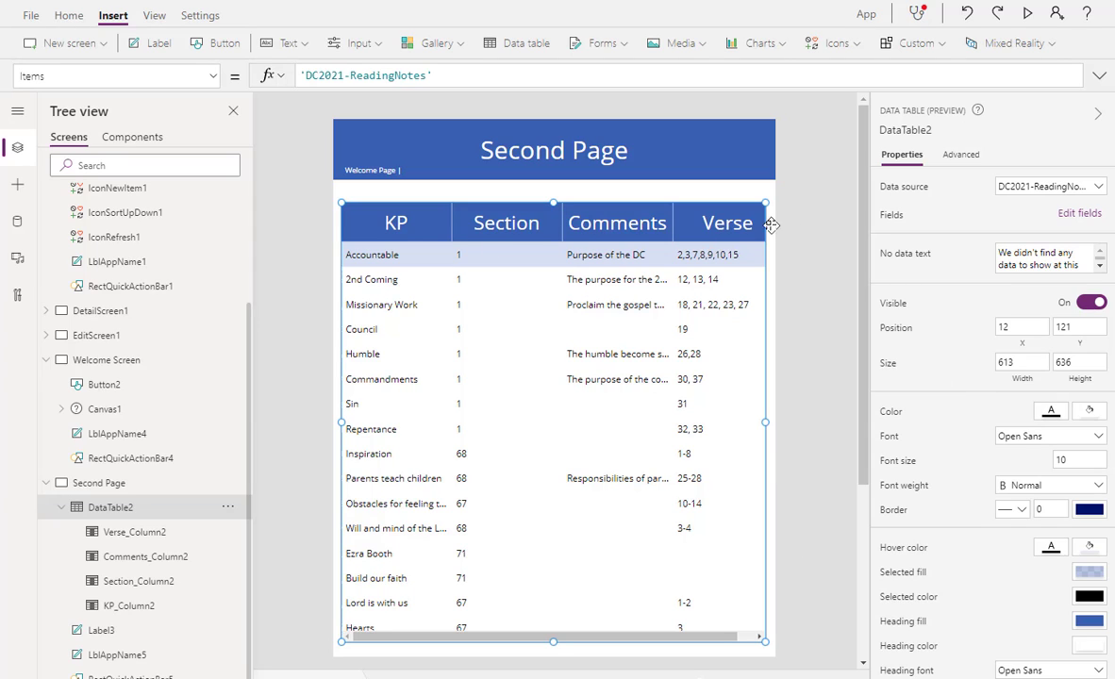
click(801, 224)
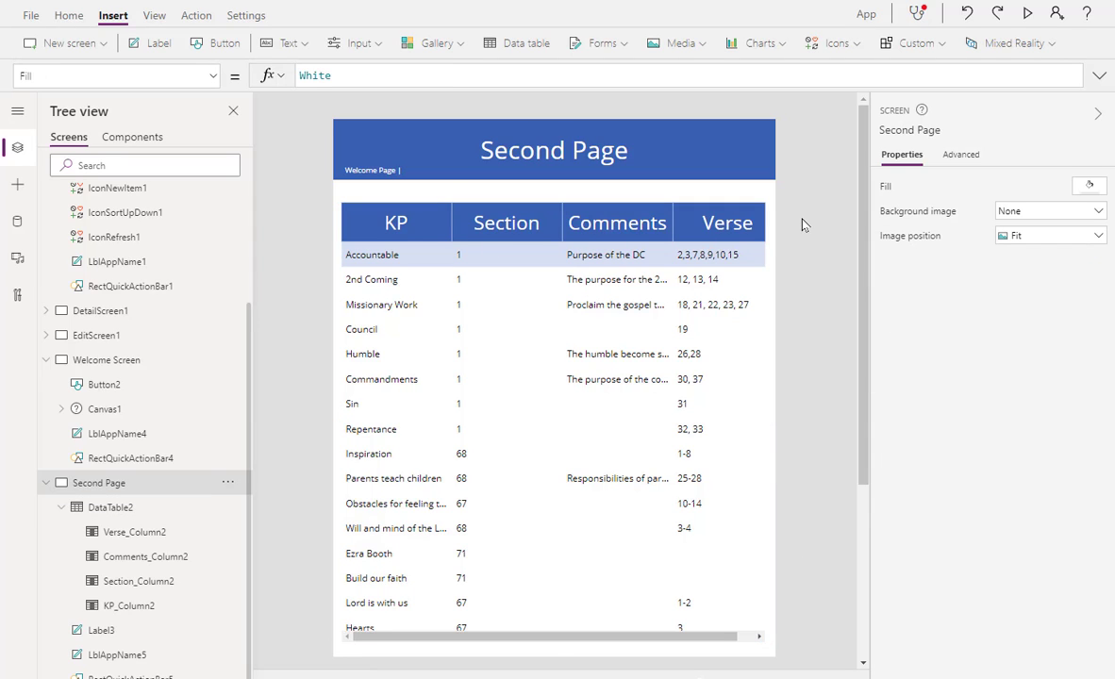